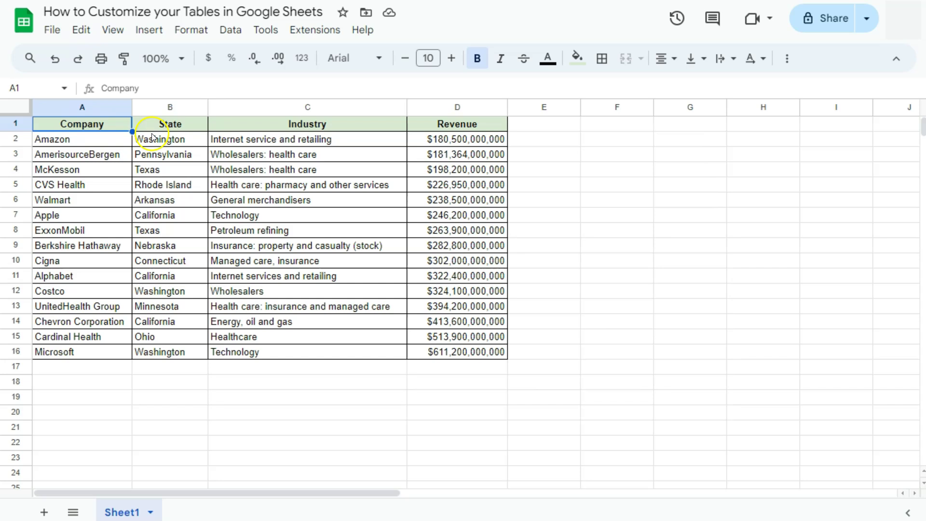
- Convert the four-column company range A1:D16 into a table with Format > Convert to table
drag(121, 126, 432, 348)
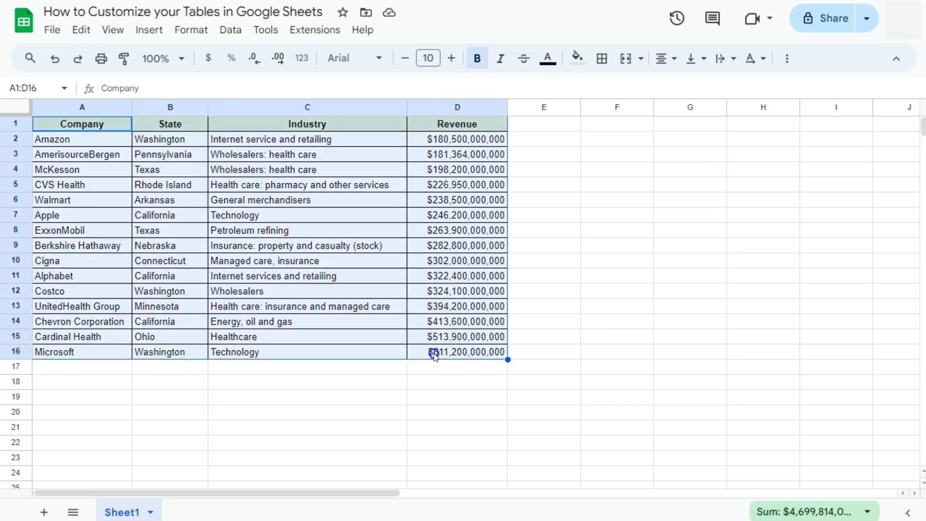
click(195, 32)
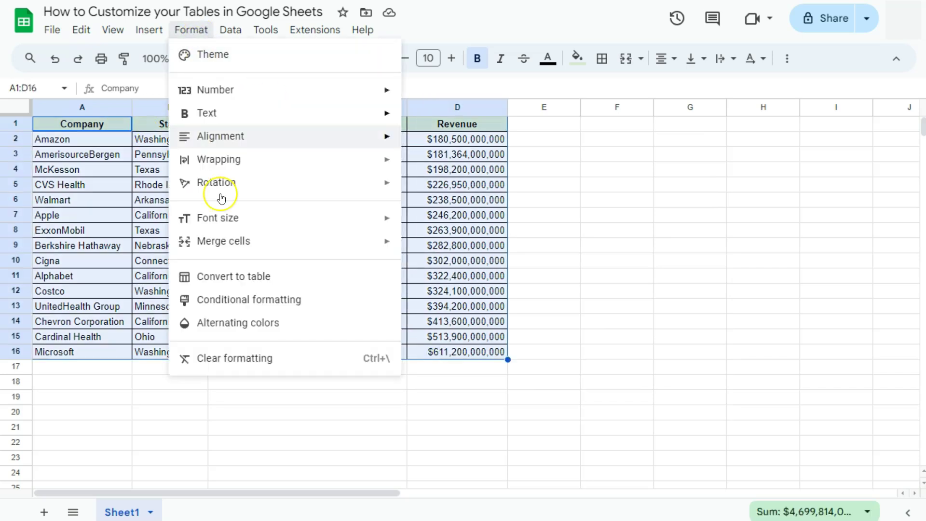
click(226, 278)
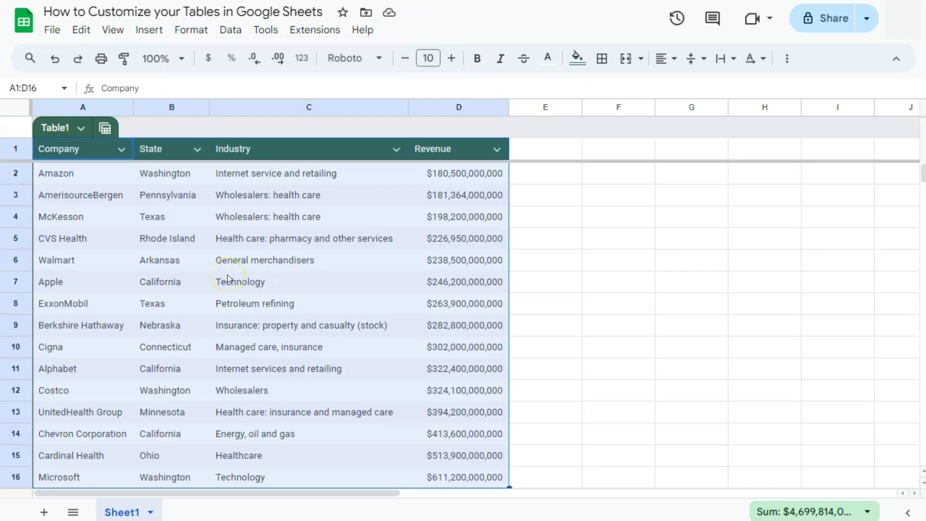
click(141, 220)
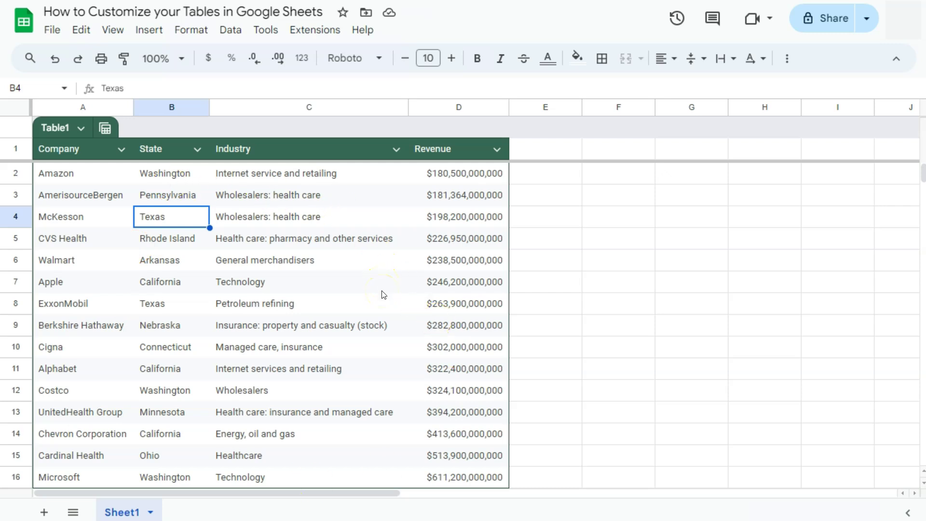
scroll(382, 304, down, 1)
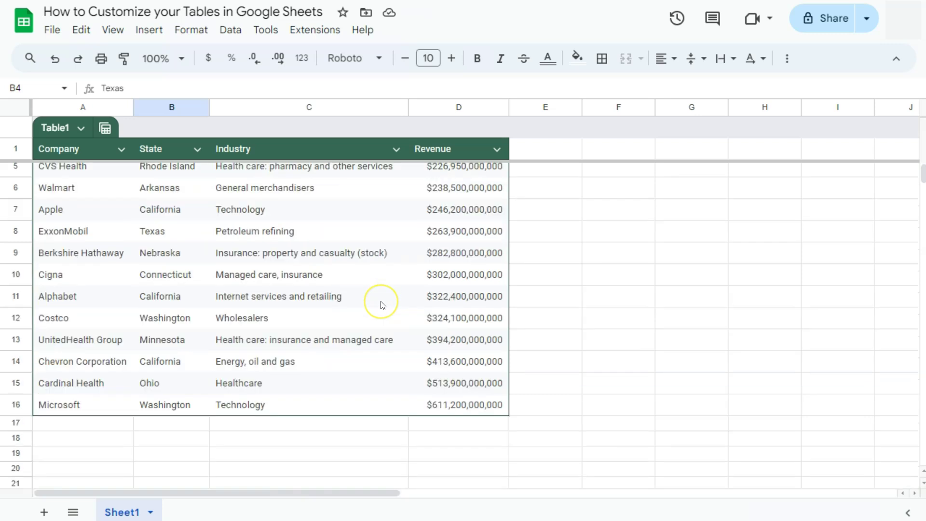
scroll(383, 305, up, 1)
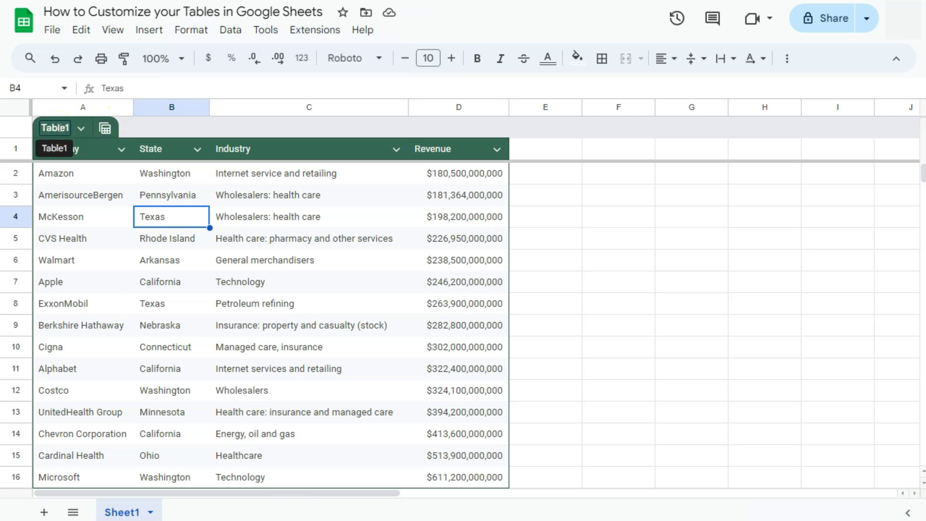
- Rename Table1 to TopCompanies, removing the space after 'Top Companies' is rejected as invalid
click(55, 128)
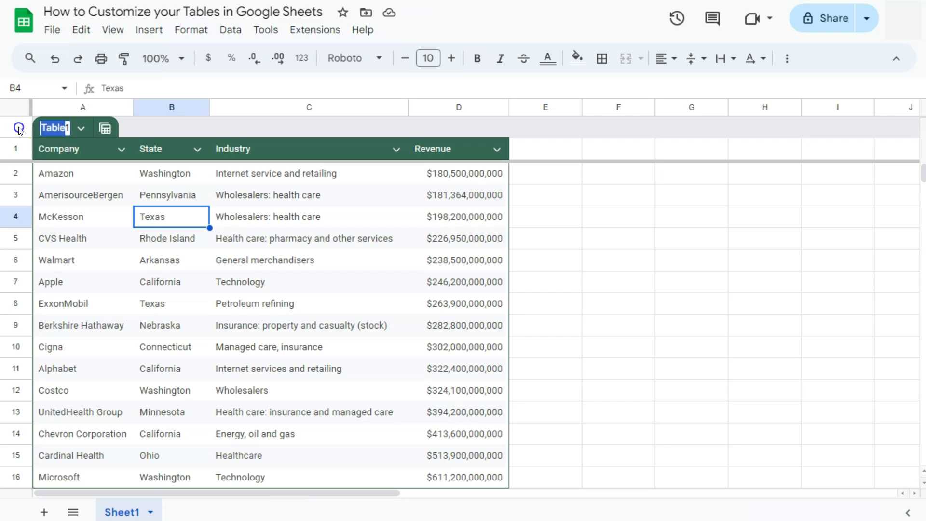
key(BackSpace)
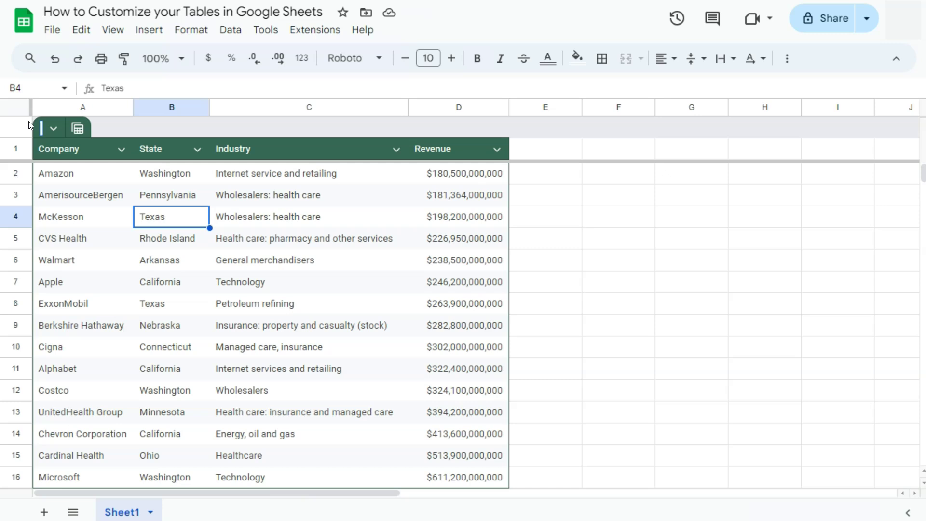
text(Top Co)
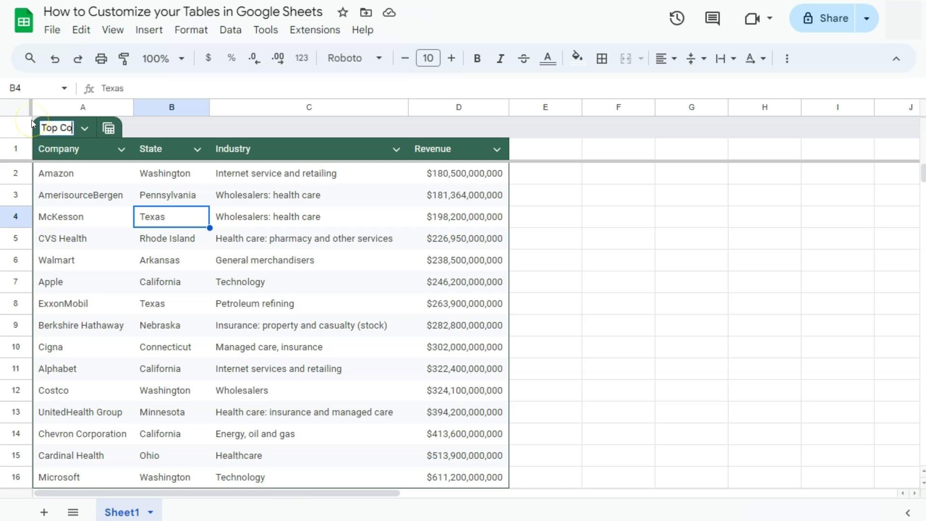
text(mpanies)
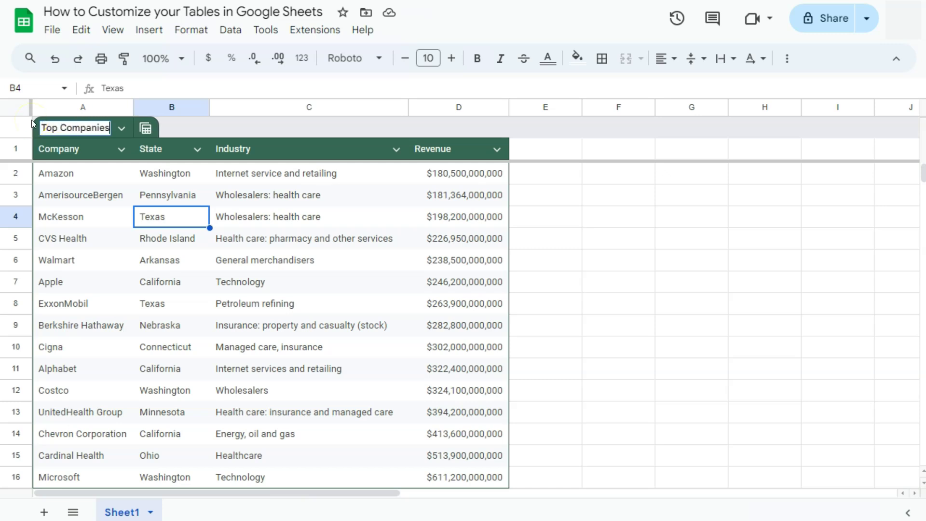
key(Return)
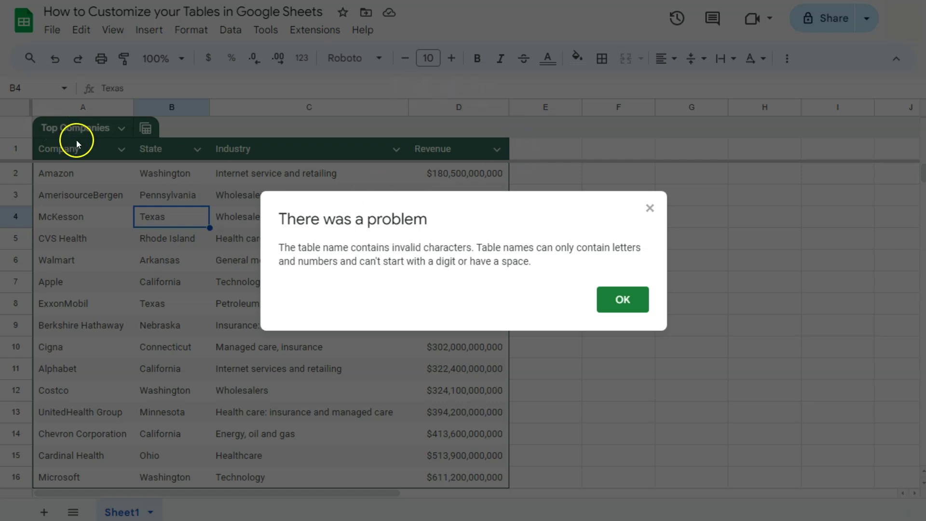
click(624, 301)
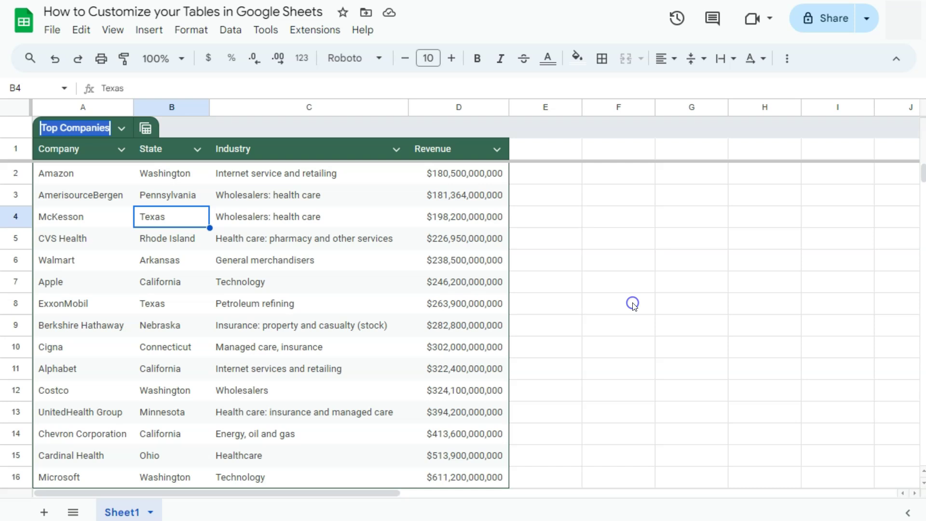
click(62, 128)
key(BackSpace)
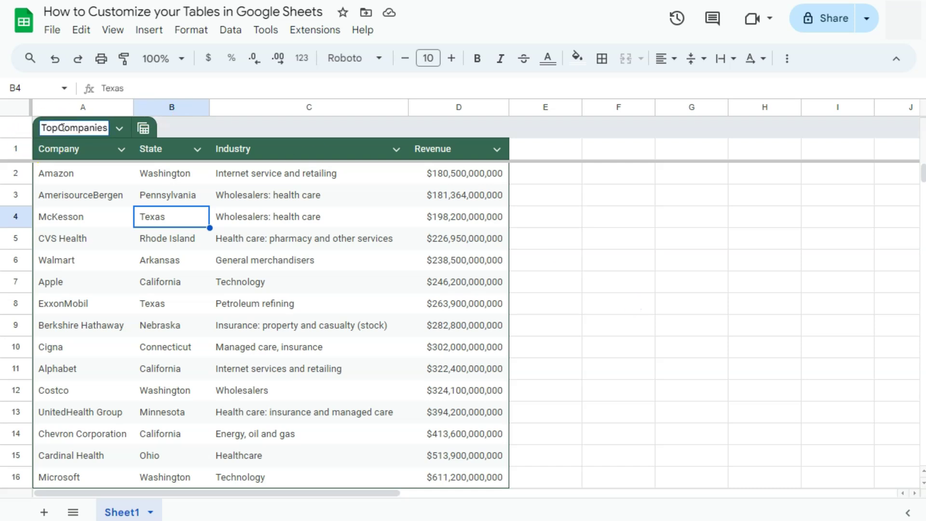
key(Return)
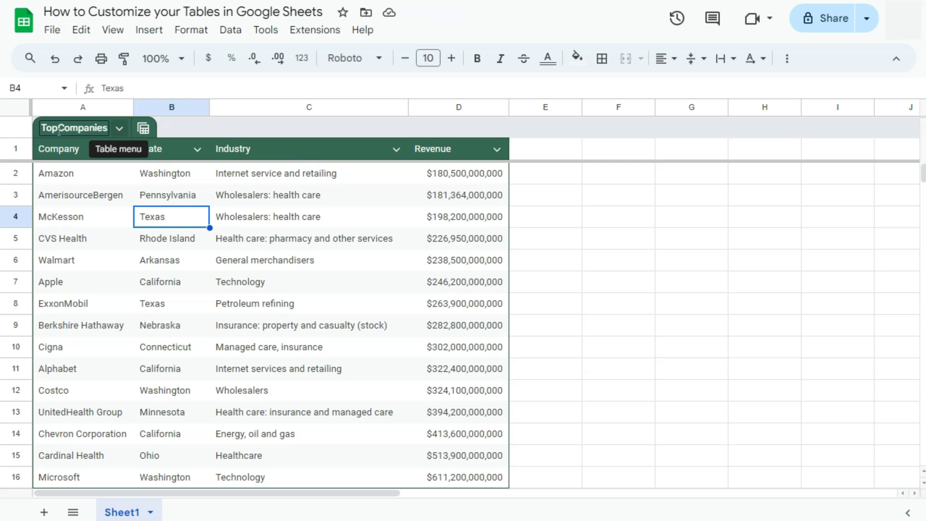
- Check the table menu, then enter 'Company Name' in A17 to add a table row
click(119, 130)
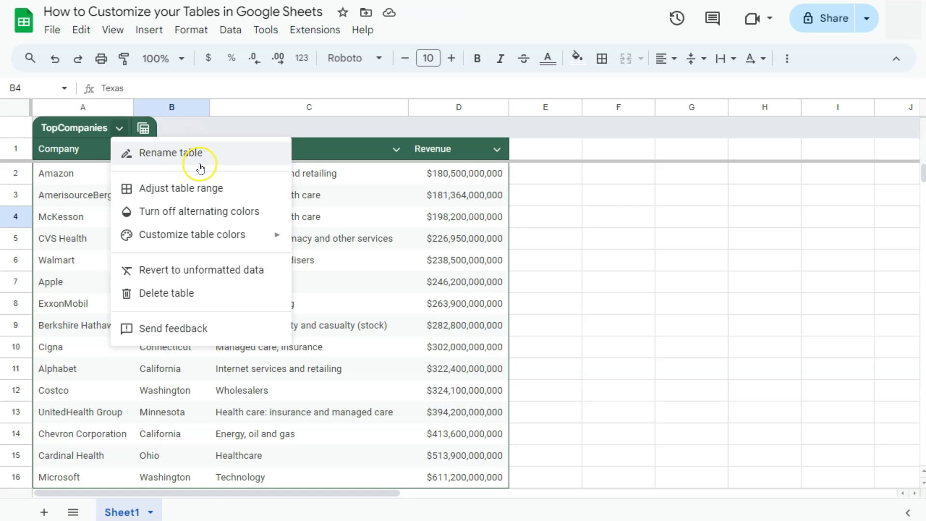
click(179, 191)
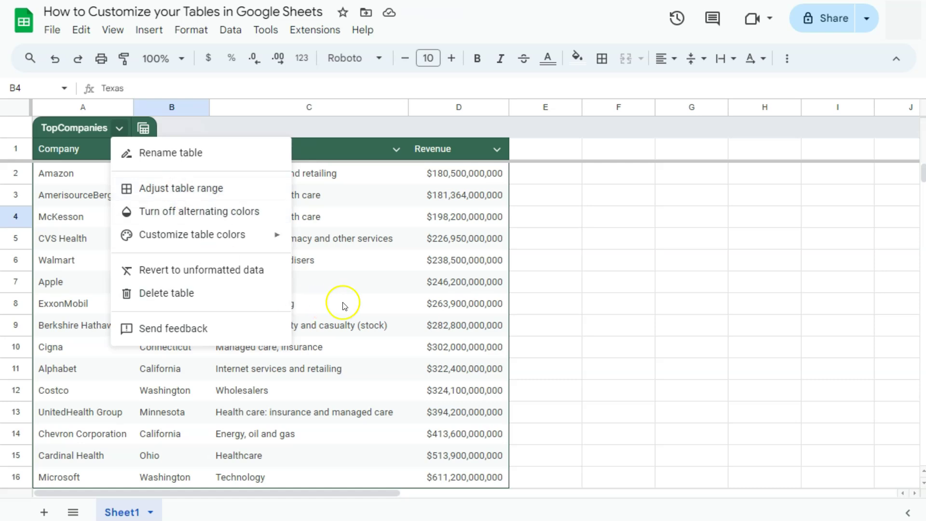
scroll(386, 302, down, 3)
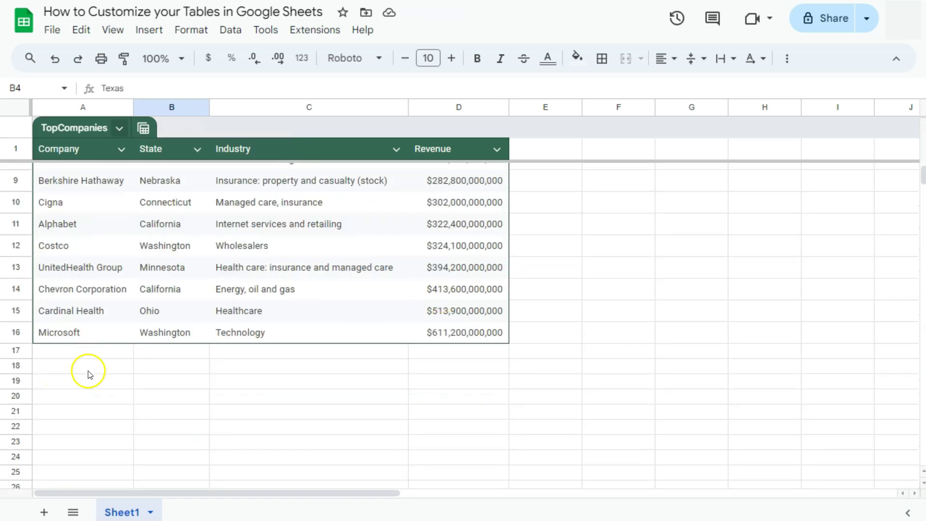
click(85, 353)
text(Compa)
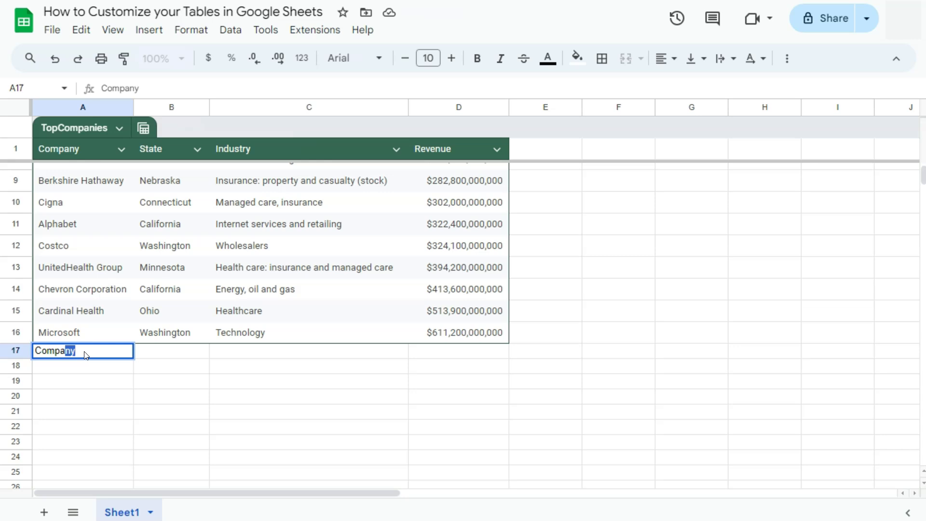
text(ny Name)
key(Return)
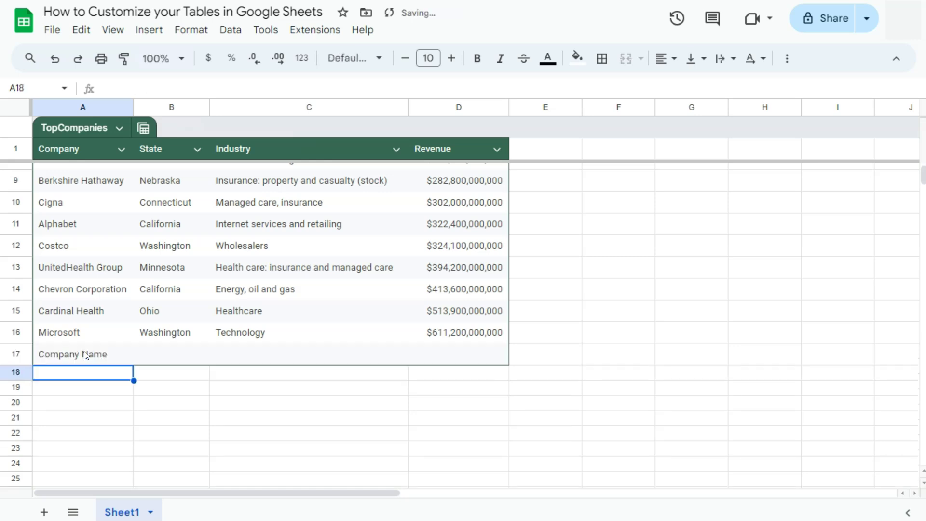
- Enter 'Company Name' in A19, just below the table
click(96, 389)
text(Co)
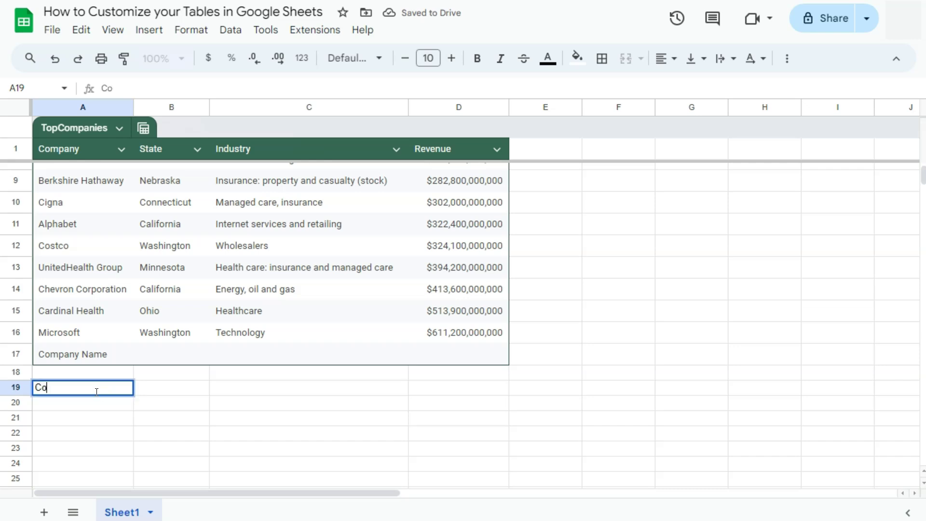
text(mpany Name)
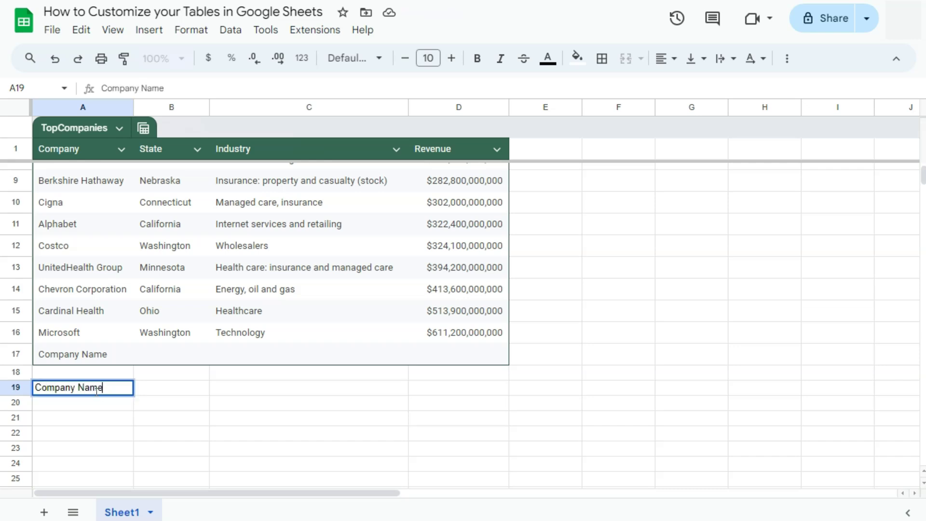
key(Return)
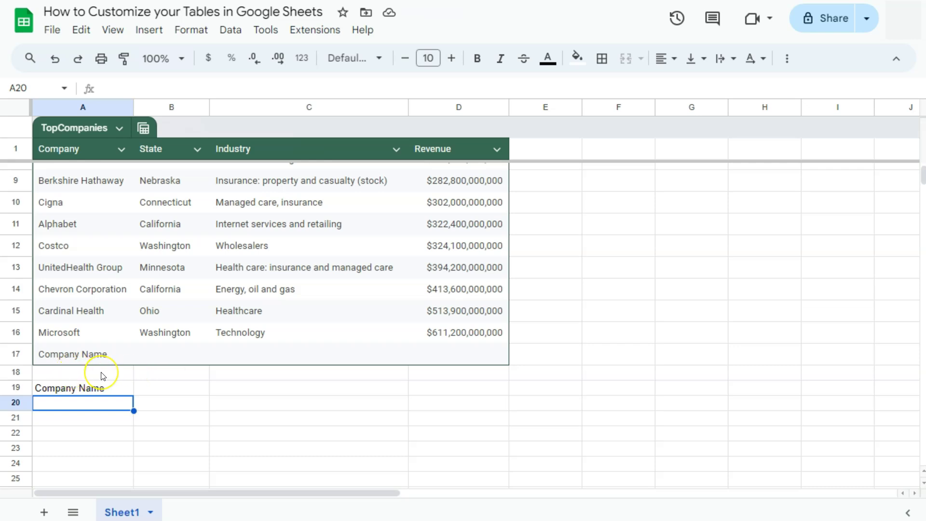
- Change the TopCompanies table range from Sheet1!A1:D17 to Sheet1!A1:D19
click(120, 130)
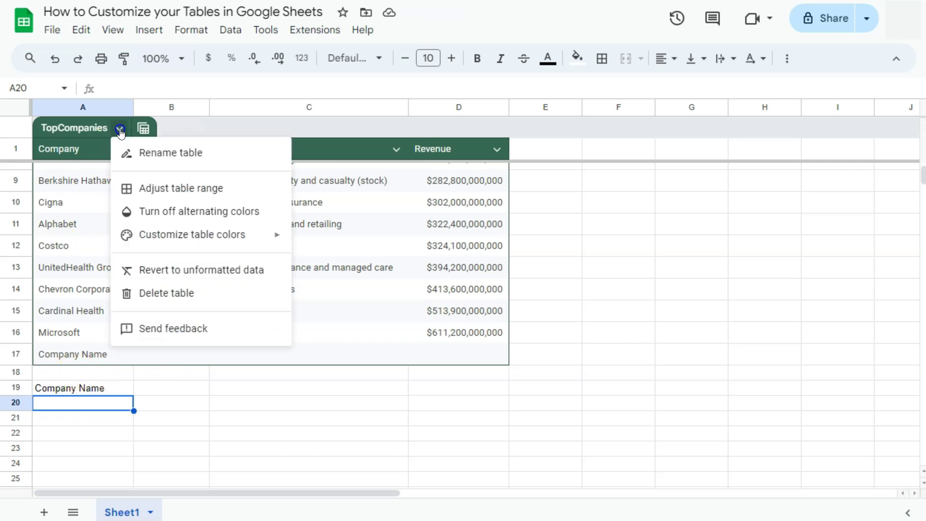
click(150, 192)
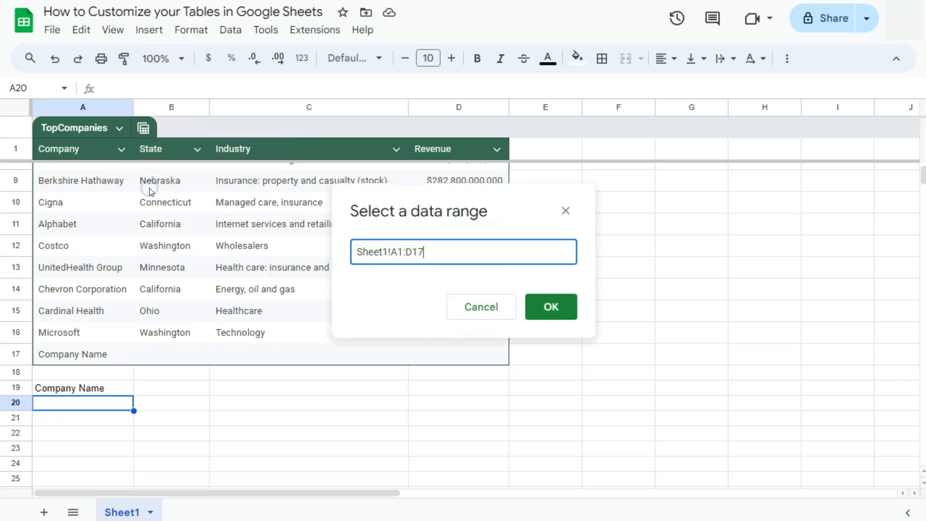
click(433, 251)
key(BackSpace)
key(BackSpace)
text(19)
key(Return)
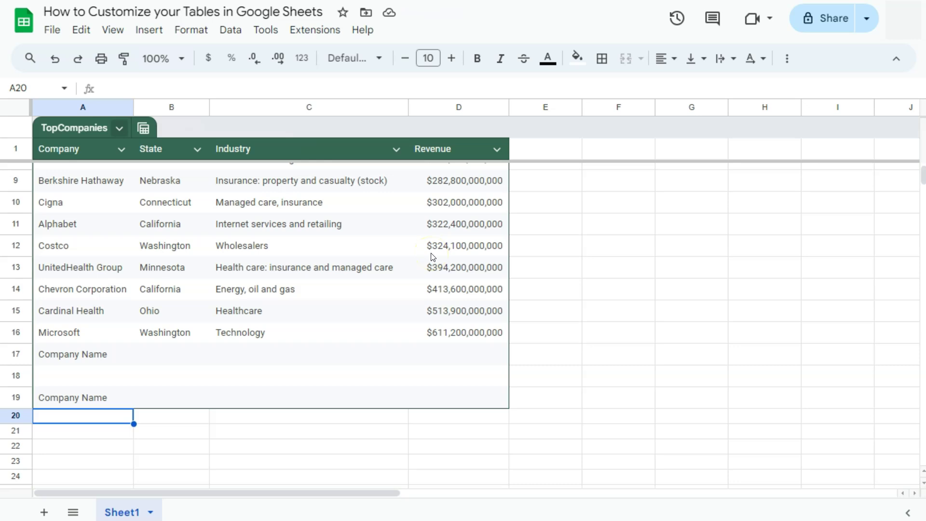
- Turn the table's alternating colors off and back on, then show the table color choices
scroll(432, 257, up, 3)
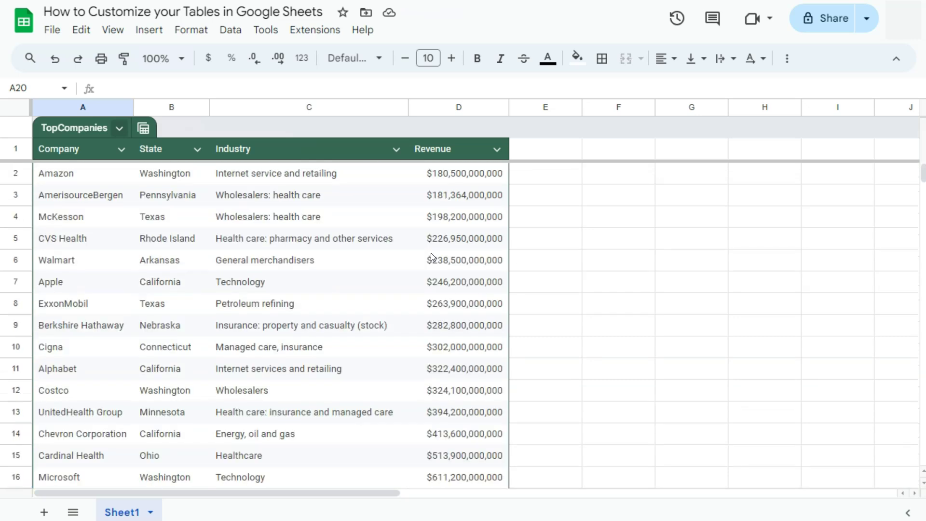
click(119, 128)
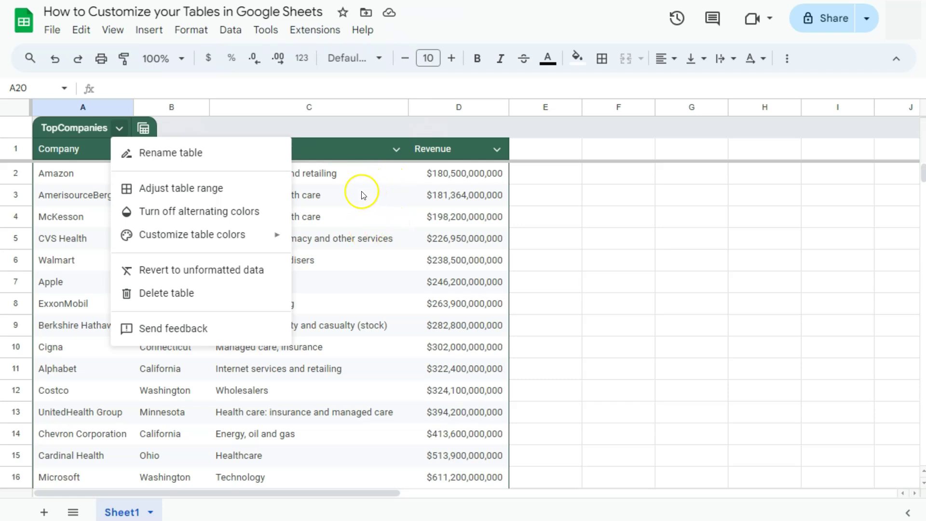
click(207, 211)
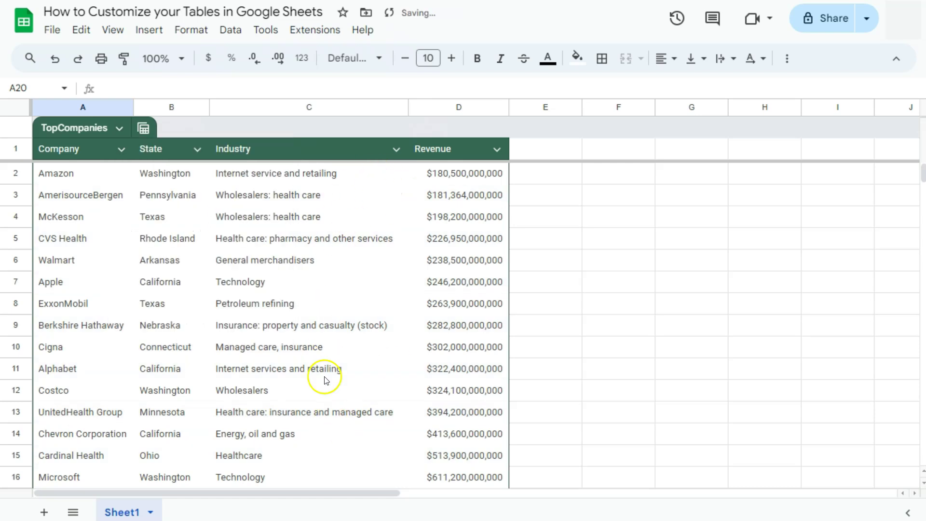
click(119, 128)
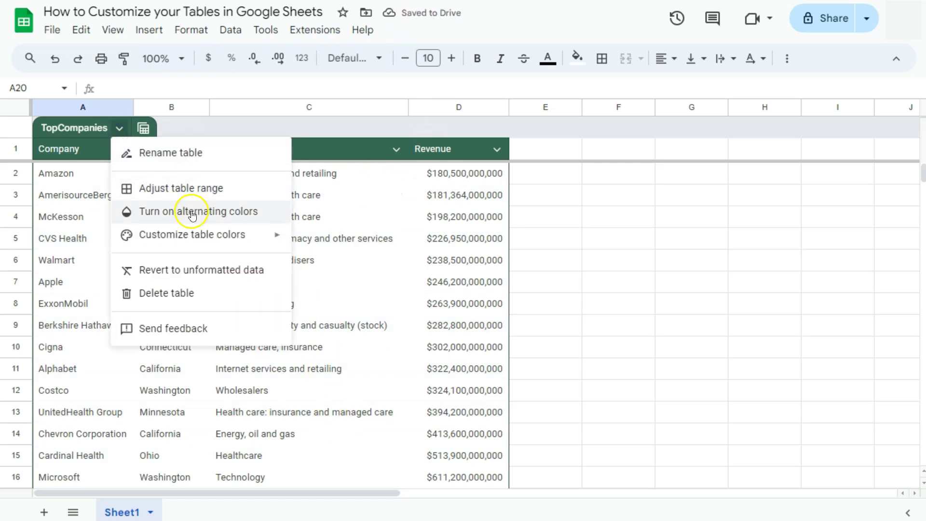
click(192, 212)
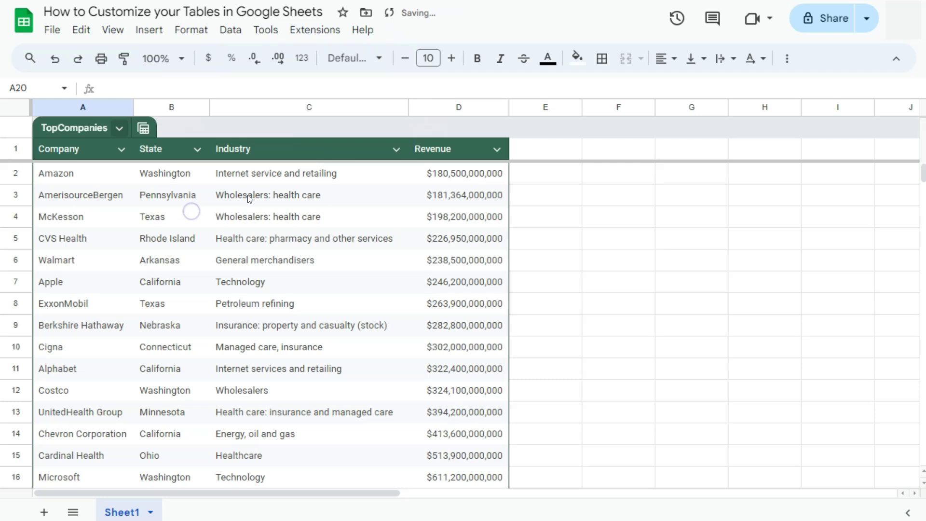
click(120, 131)
mouse_move(195, 236)
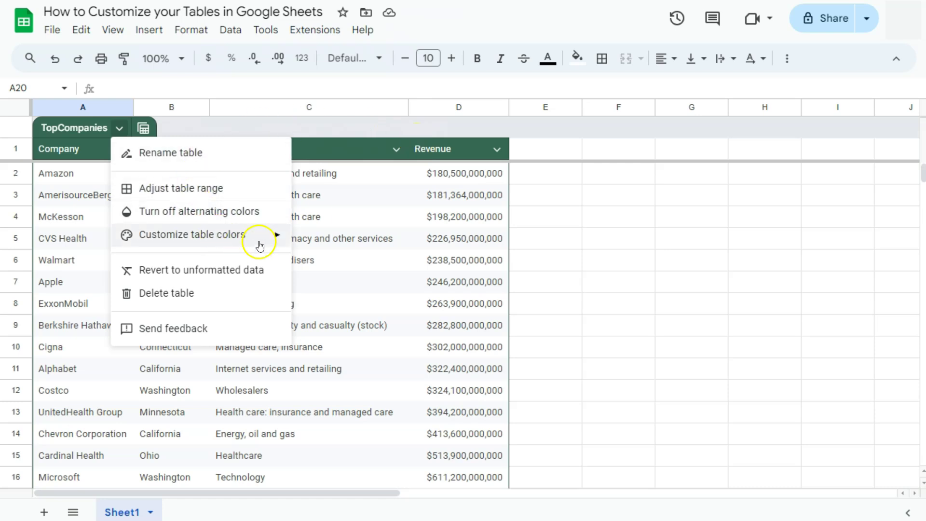
- Give the TopCompanies table a custom light pink #e79797 color
mouse_move(261, 241)
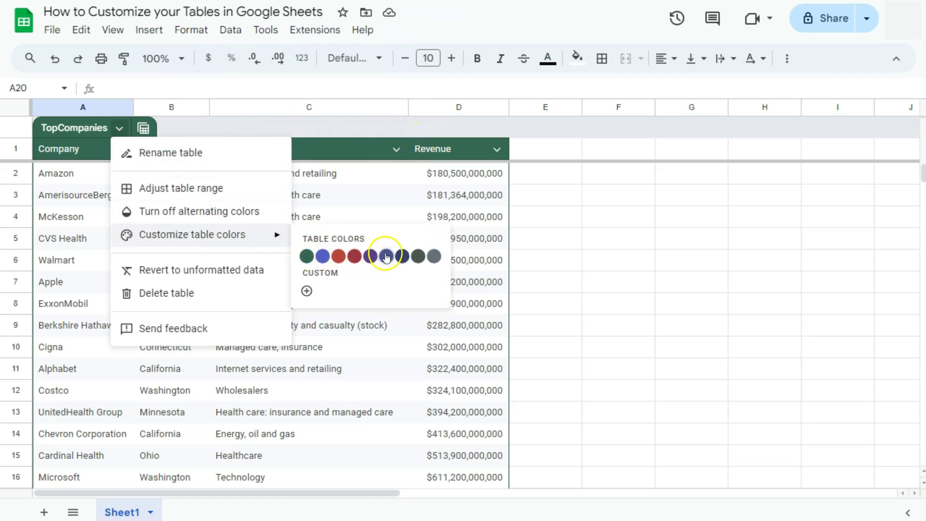
click(307, 290)
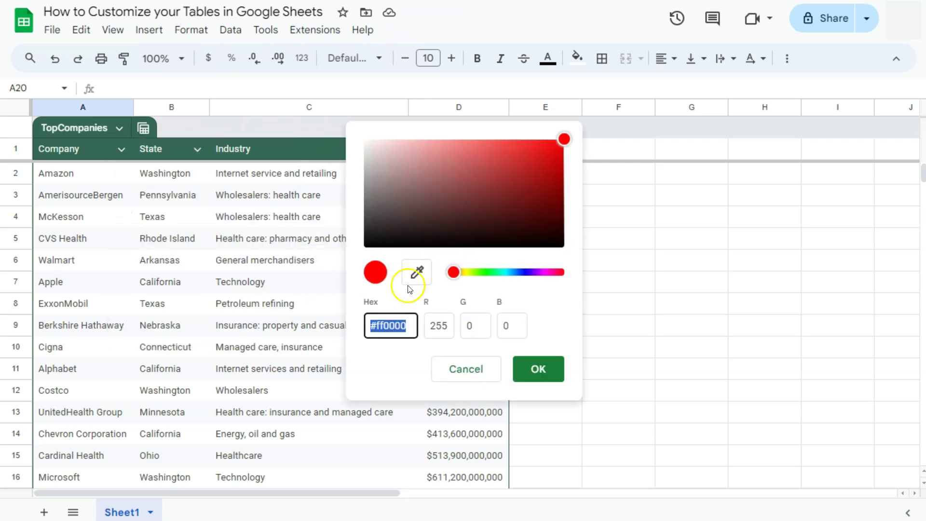
click(451, 271)
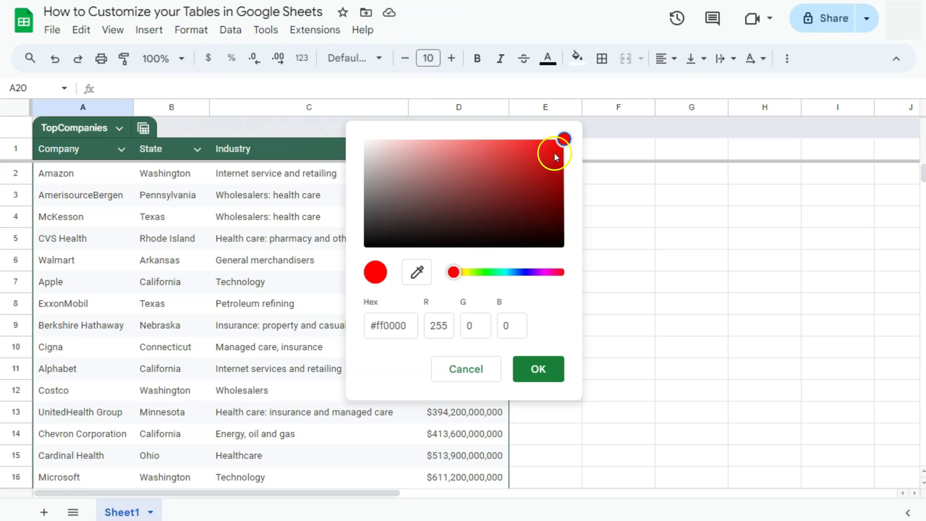
drag(564, 140, 434, 153)
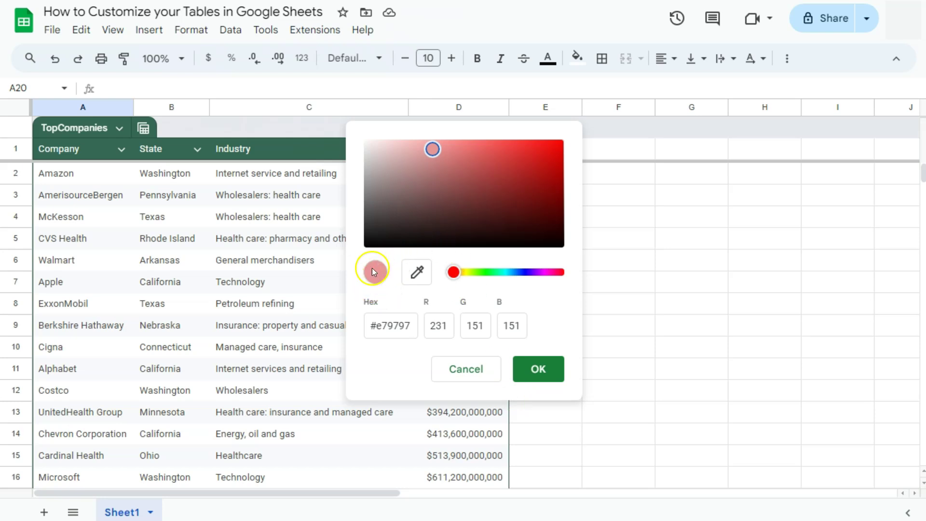
click(534, 371)
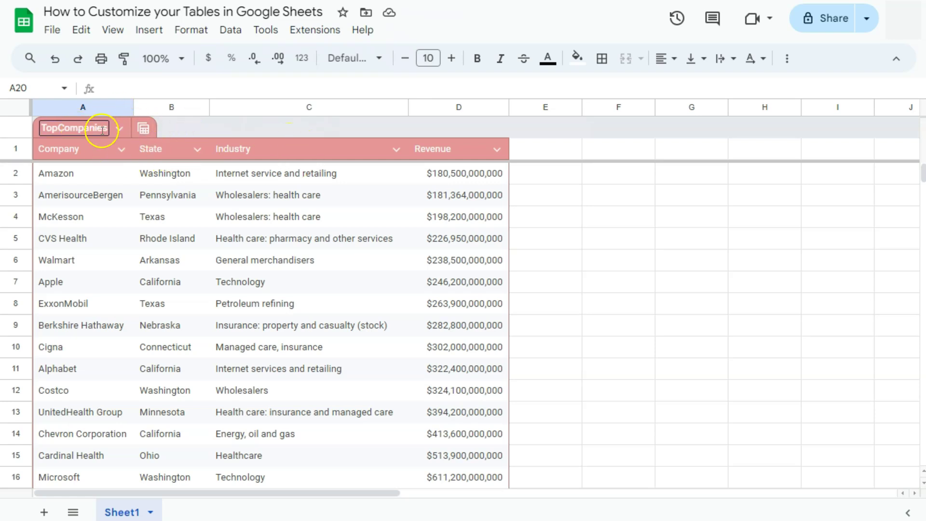
click(119, 127)
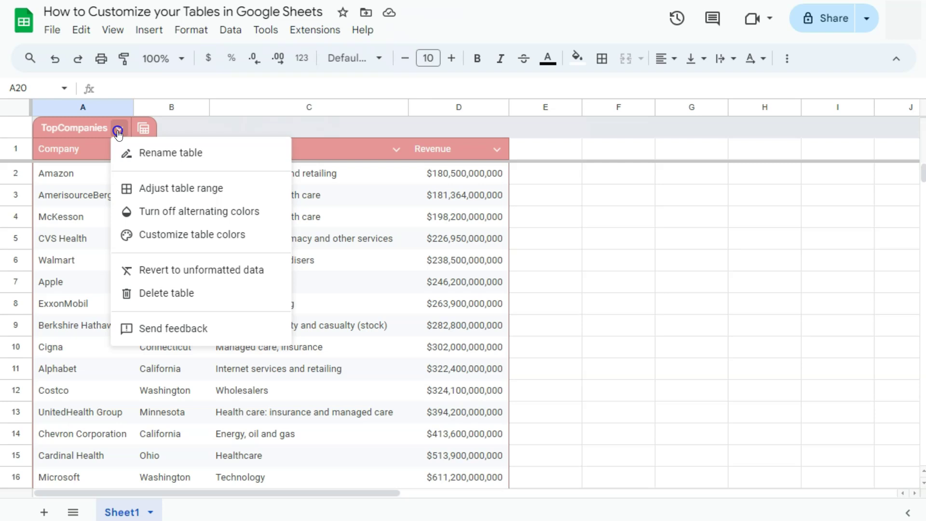
click(208, 271)
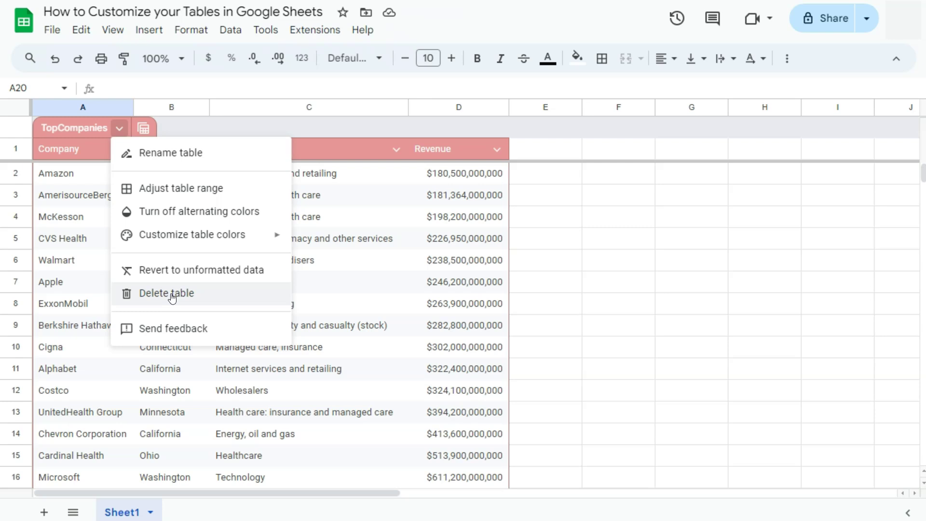
click(172, 294)
click(172, 294)
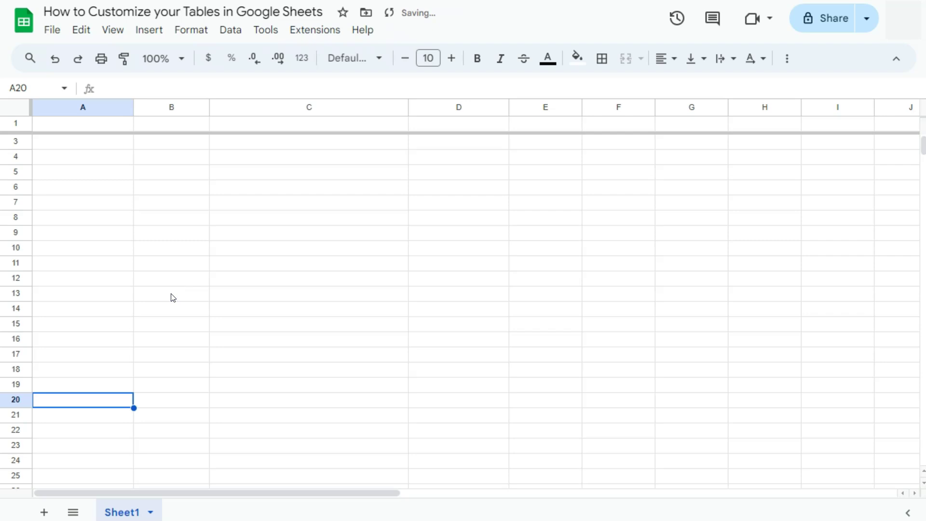
click(54, 59)
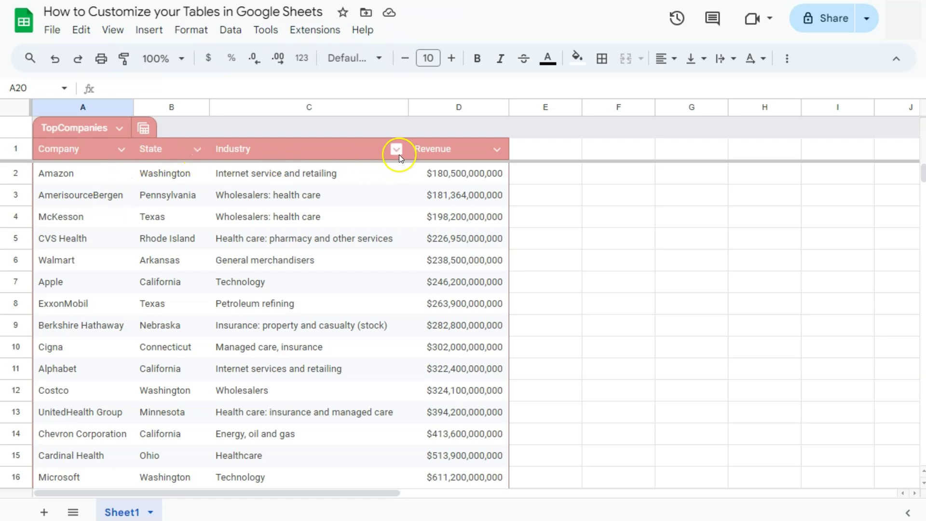
- Open the dropdown menus of the Company, State, Industry and Revenue columns
click(122, 149)
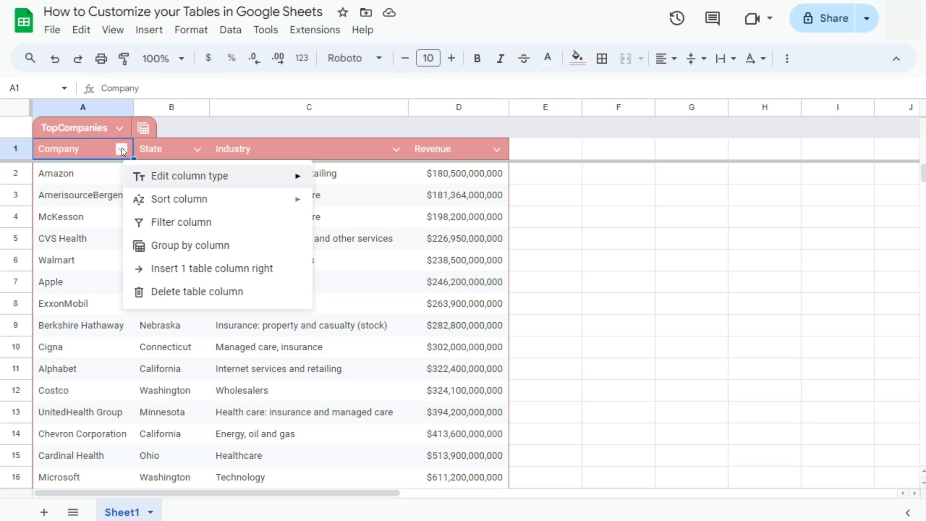
click(198, 150)
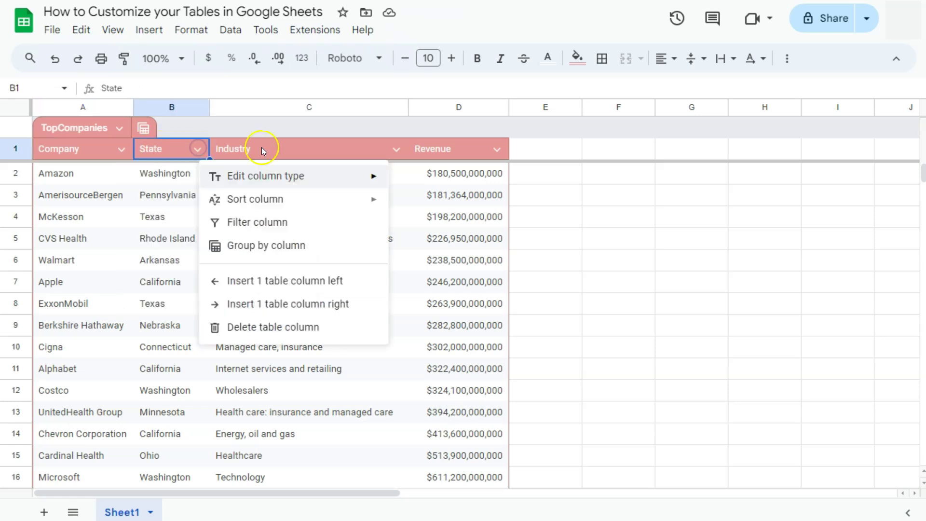
click(394, 147)
click(494, 149)
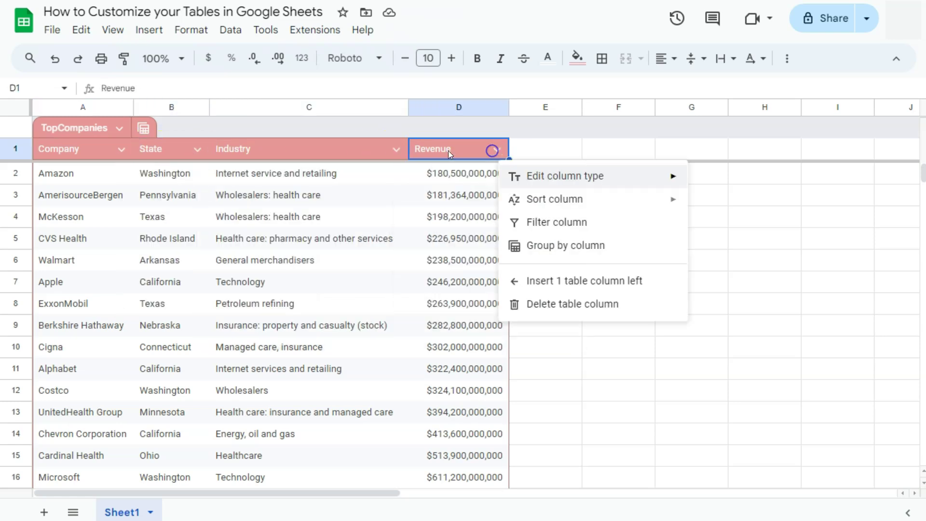
click(120, 150)
- Browse the Company column's Number, Date and Smart chips column types, then its sort options
mouse_move(169, 184)
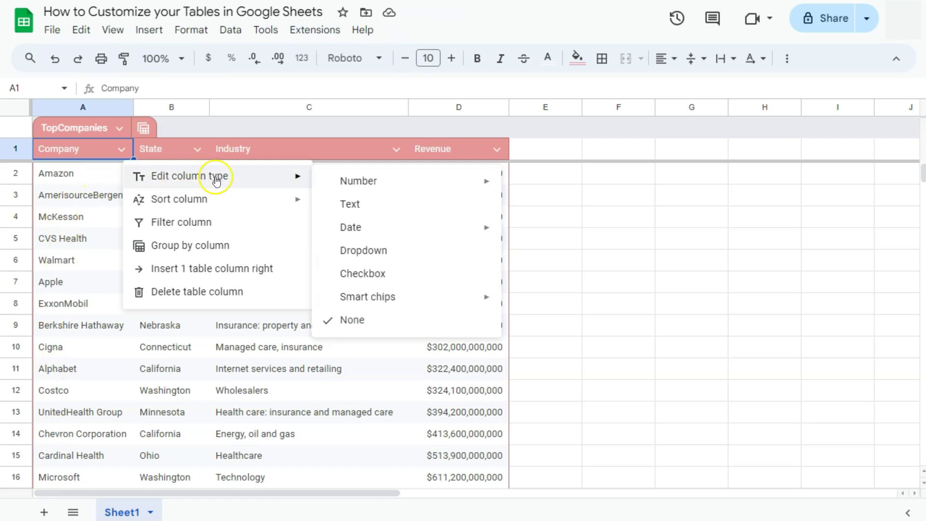
mouse_move(338, 181)
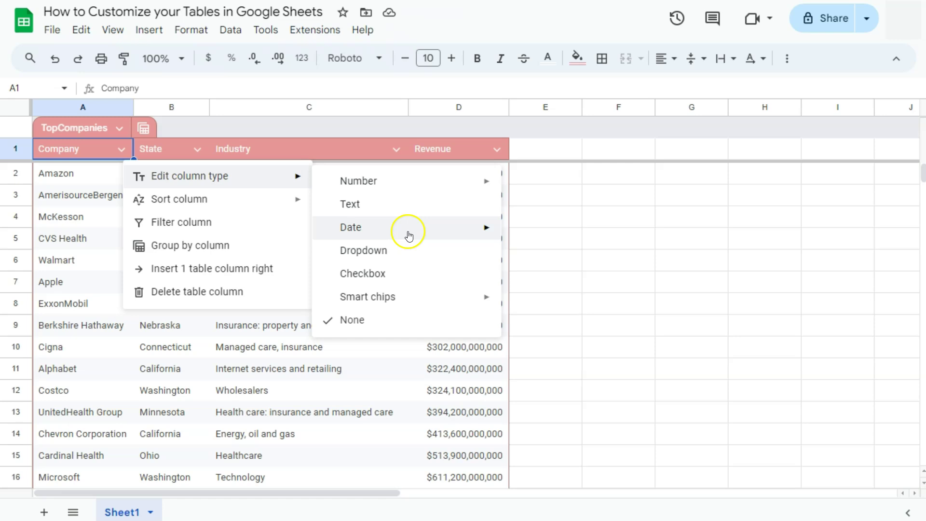
mouse_move(408, 234)
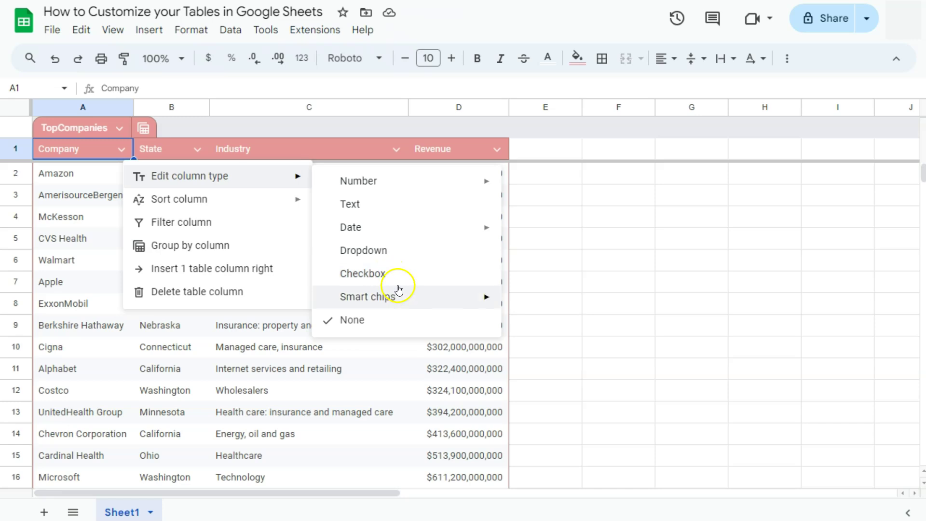
mouse_move(403, 296)
click(551, 308)
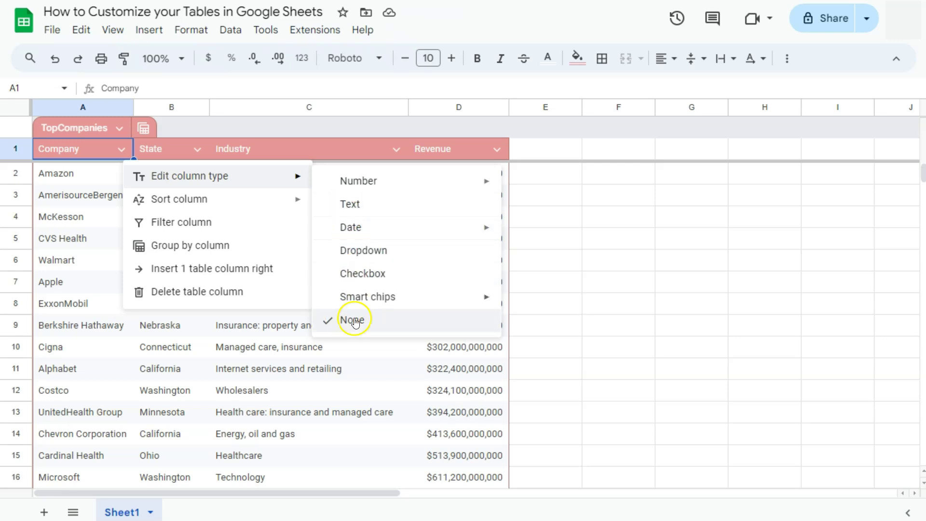
mouse_move(224, 198)
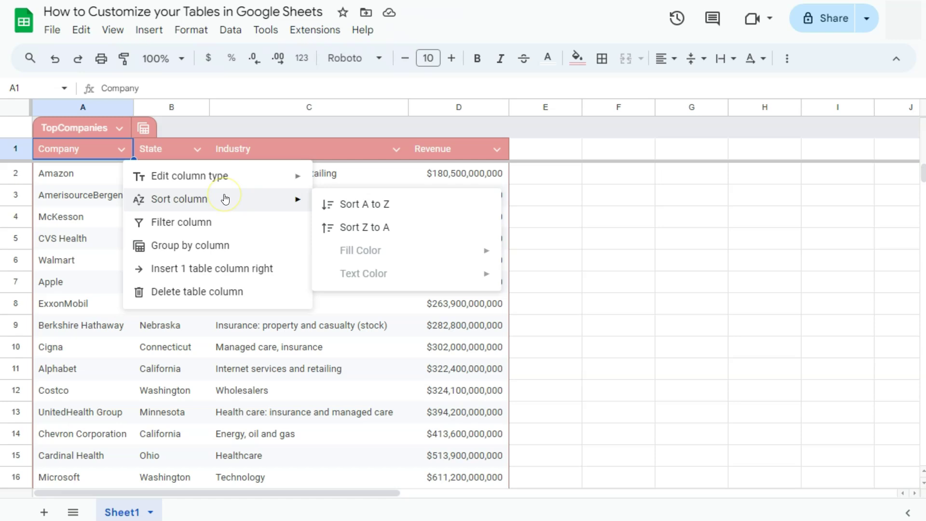
click(342, 205)
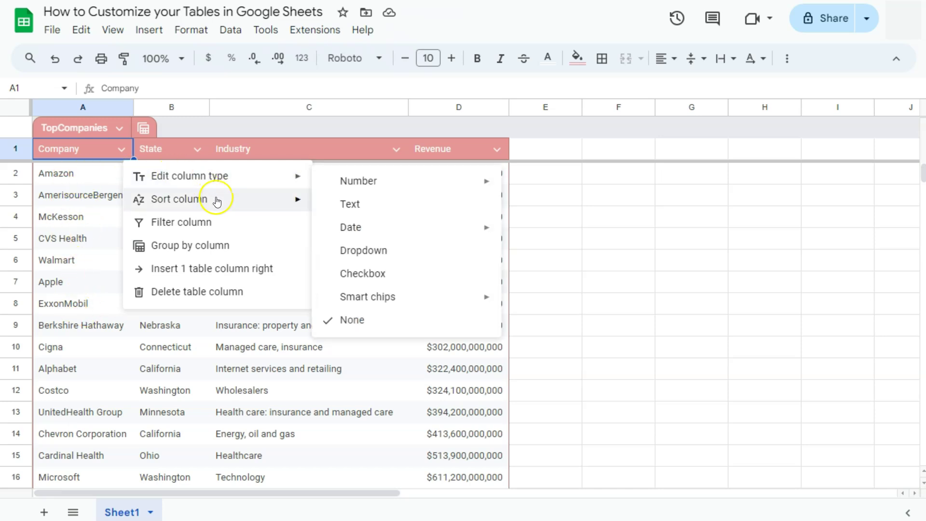
mouse_move(217, 202)
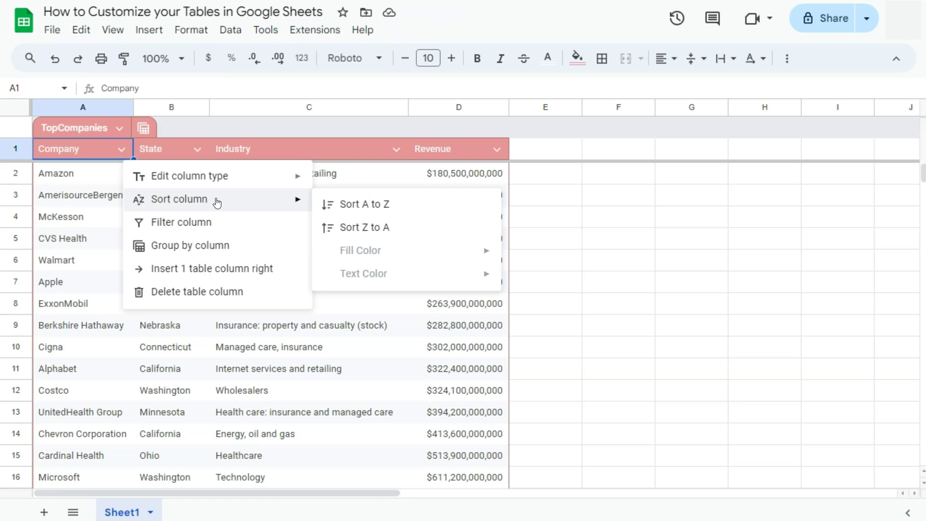
click(200, 223)
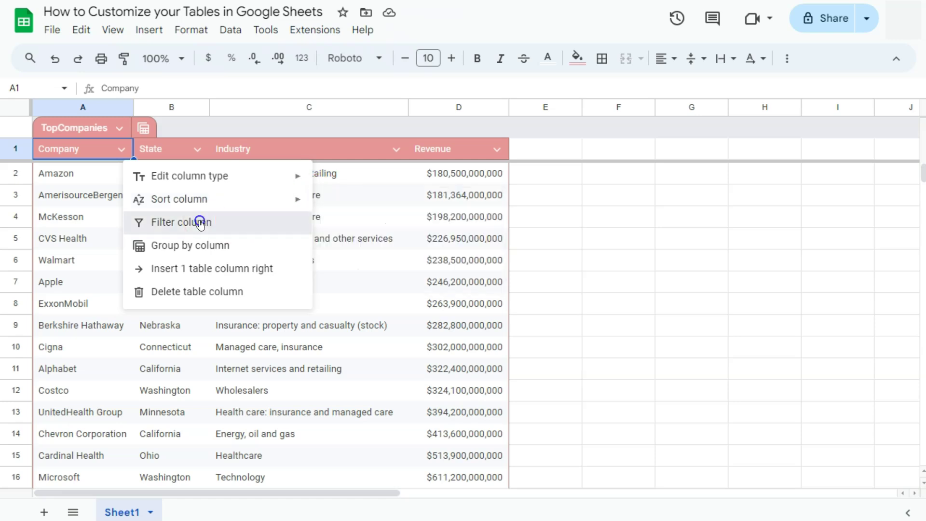
mouse_move(201, 223)
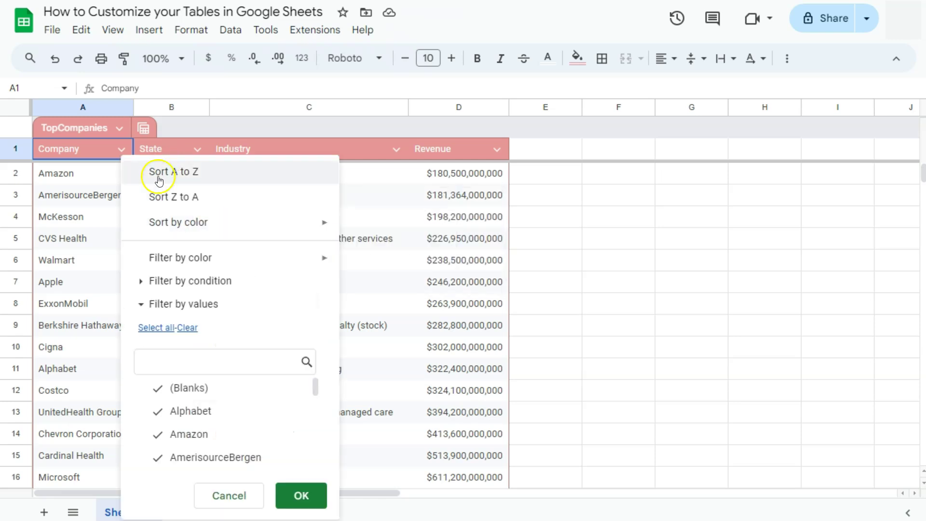
click(184, 370)
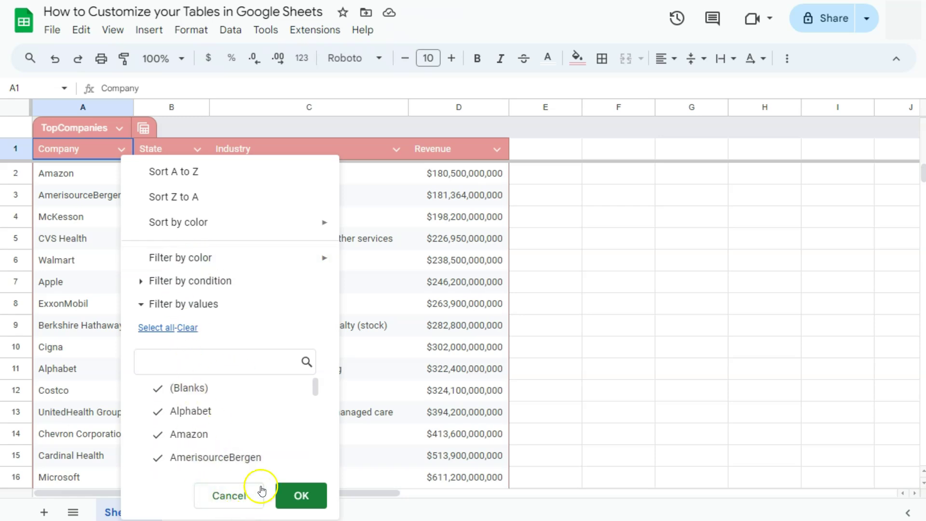
click(251, 496)
click(122, 150)
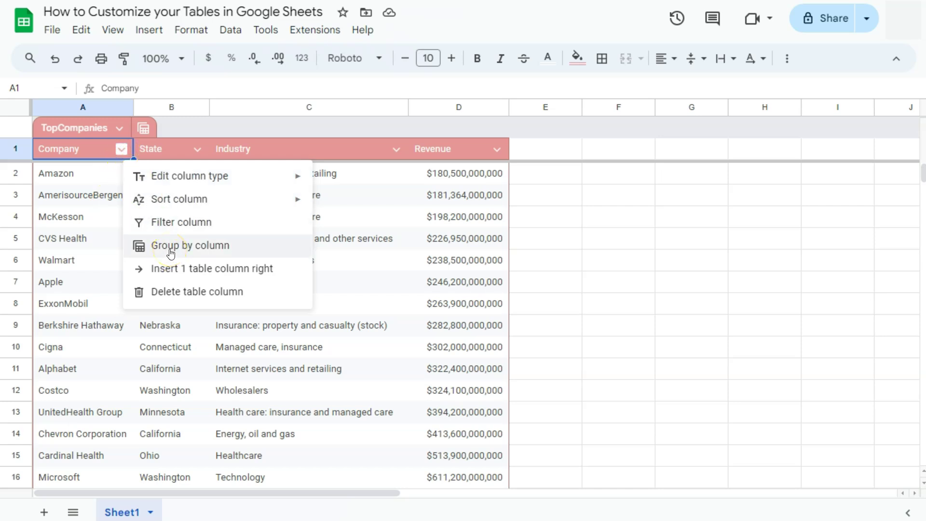
click(145, 129)
mouse_move(194, 157)
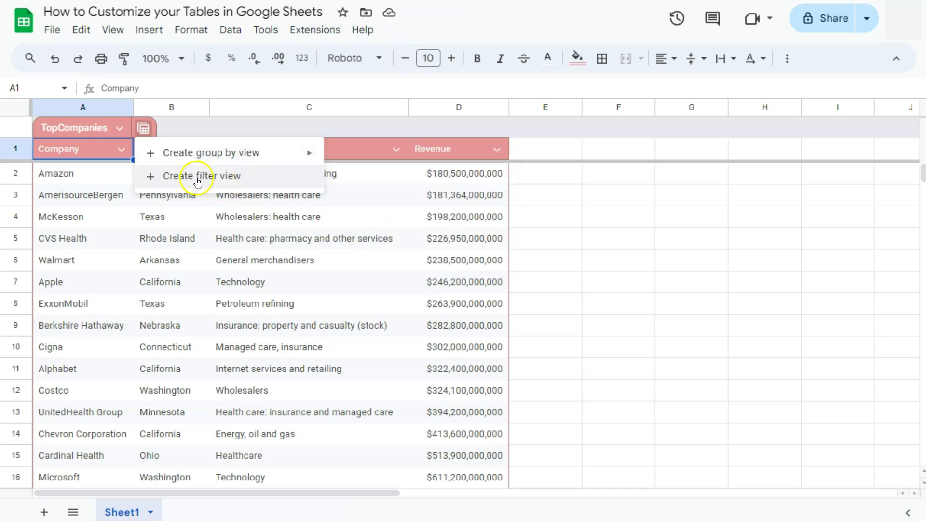
click(121, 150)
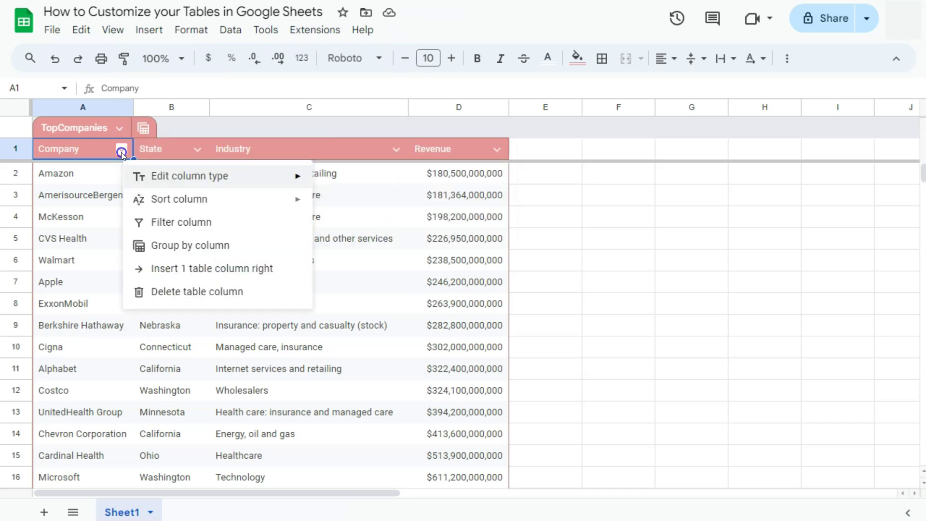
click(180, 269)
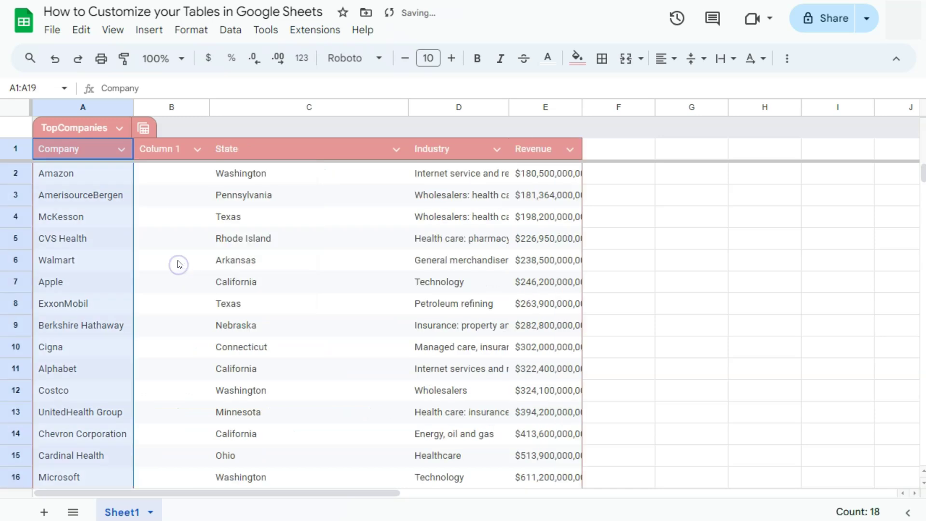
click(198, 149)
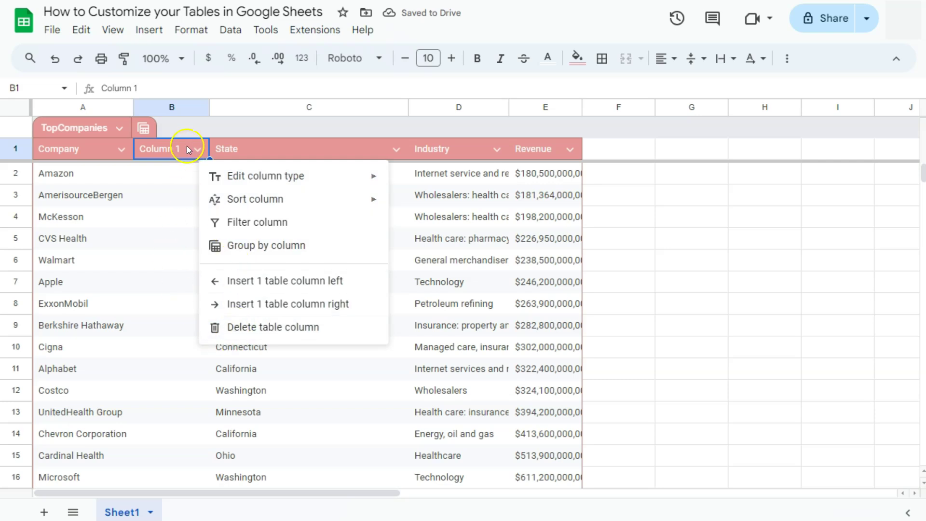
click(269, 327)
click(258, 155)
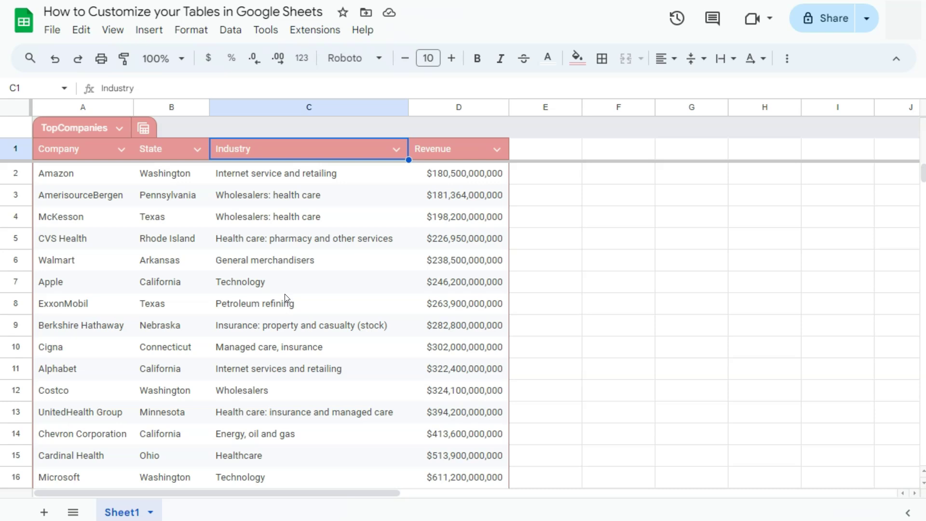
click(520, 172)
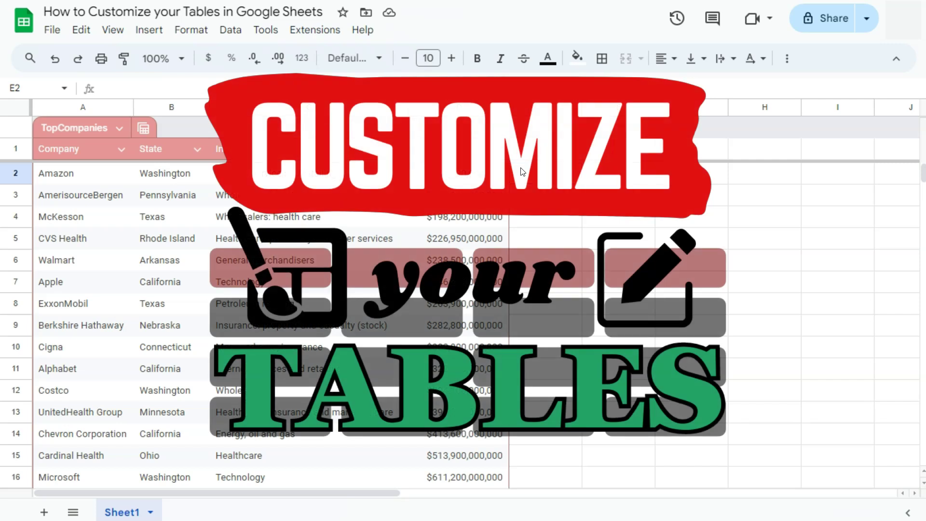